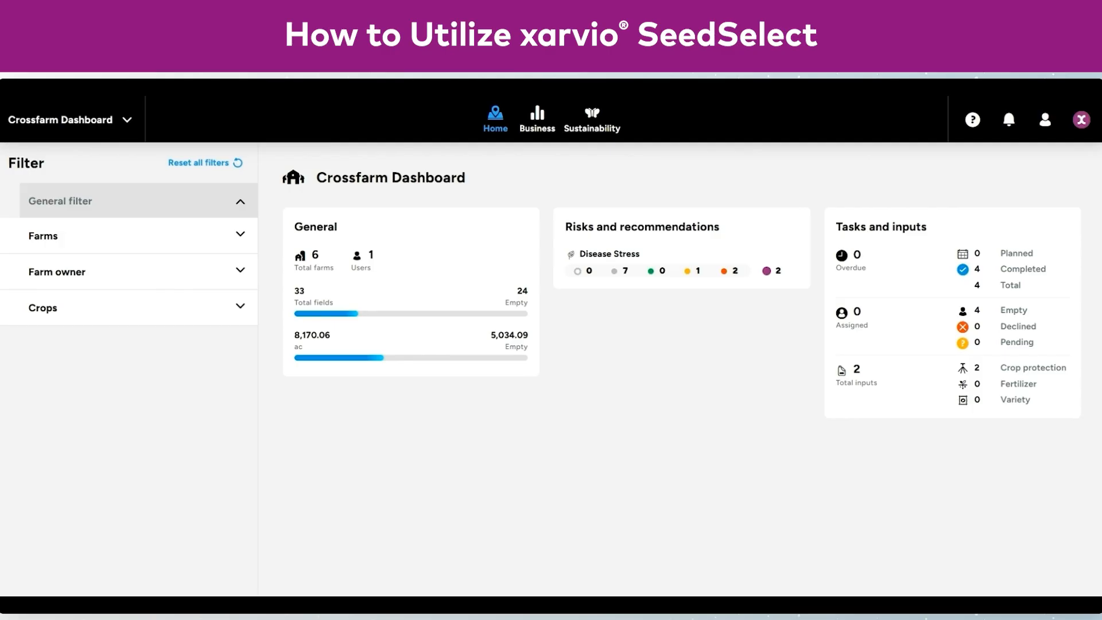
Open the farm named Farmer, select all its fields and start assigning Soybean as their crop
left_click(126, 122)
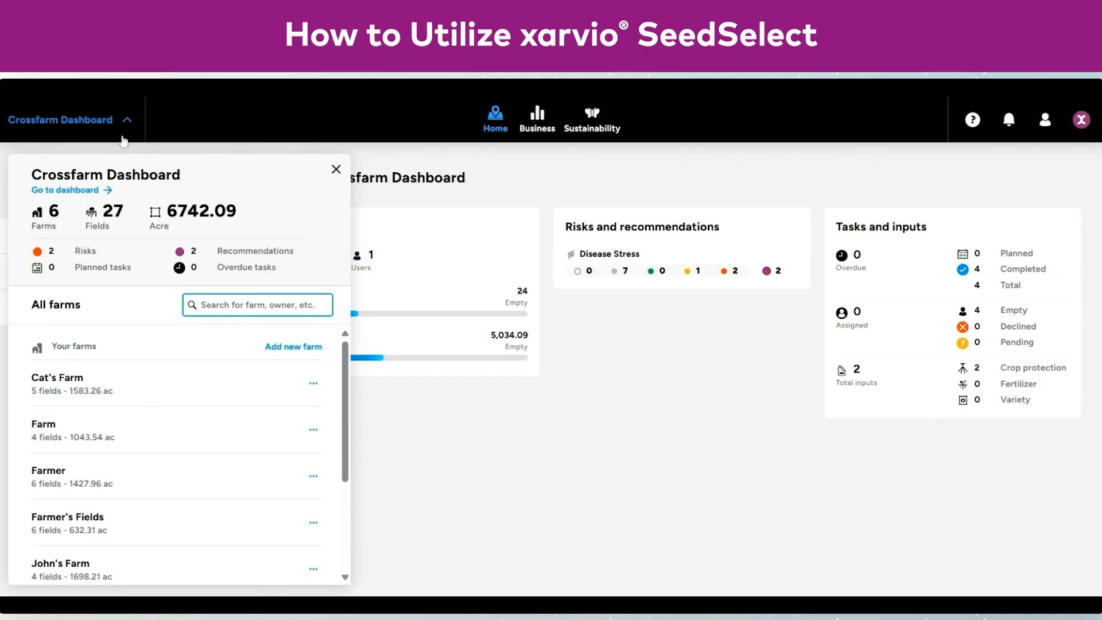
left_click(138, 492)
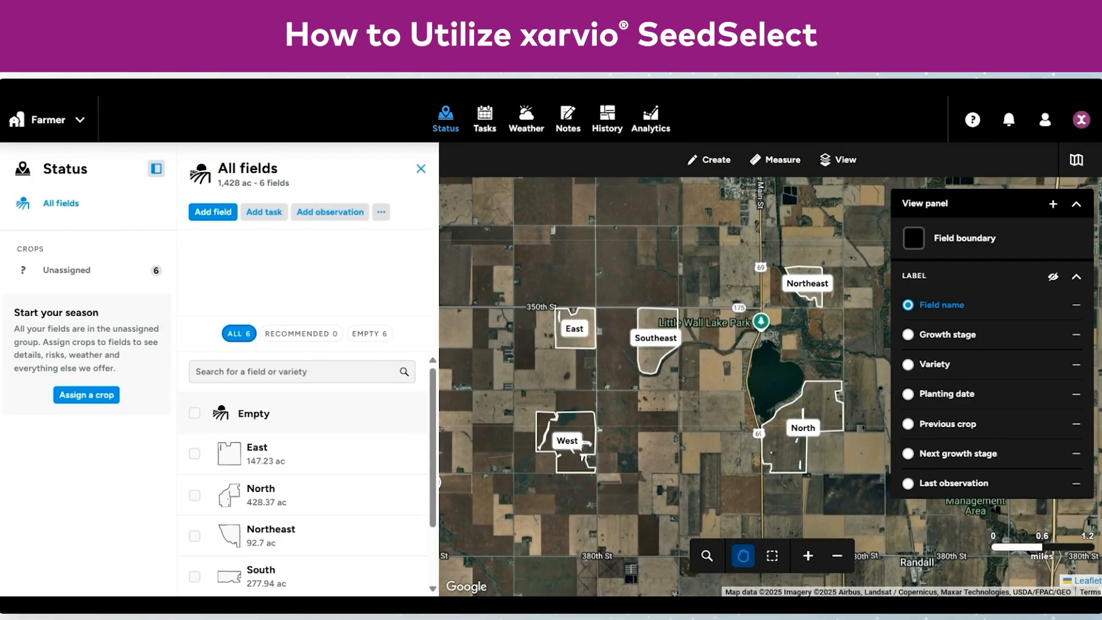
left_click(195, 415)
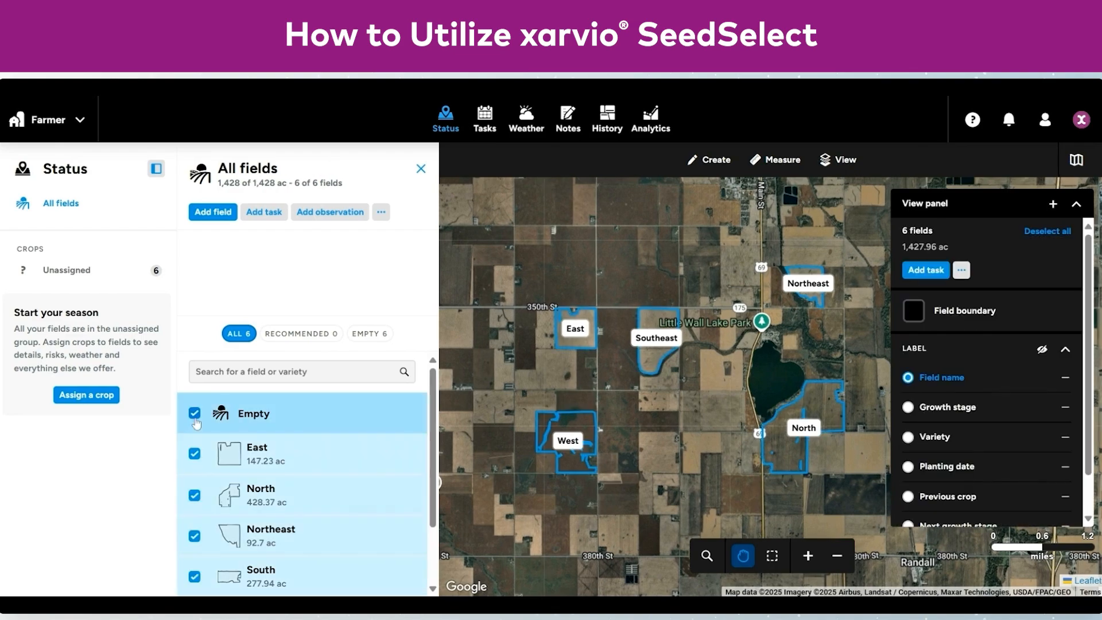
left_click(381, 213)
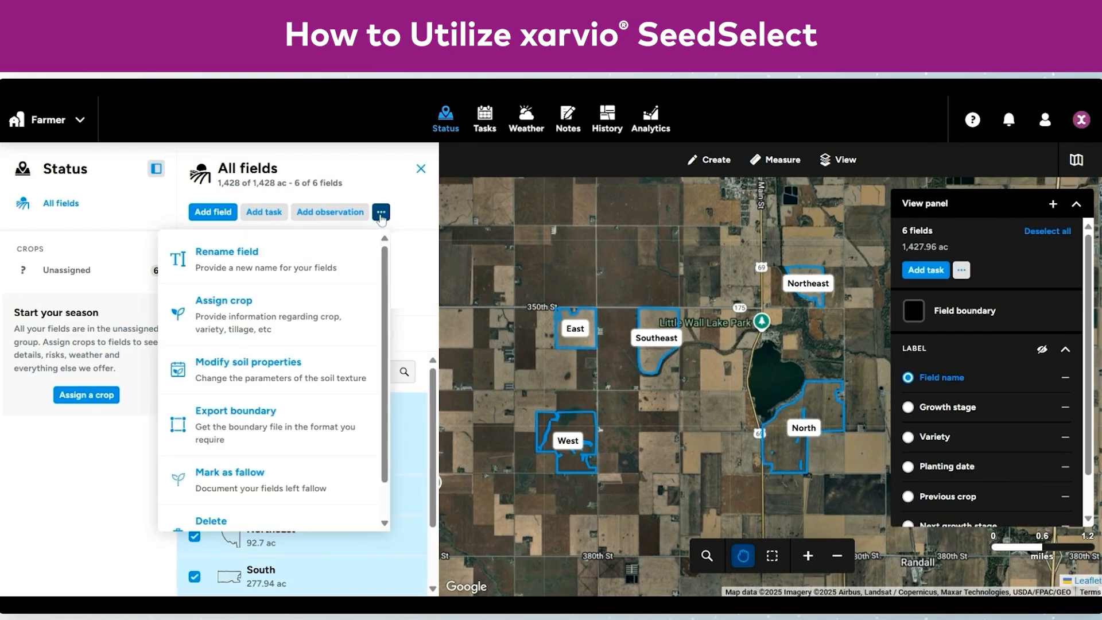
left_click(341, 310)
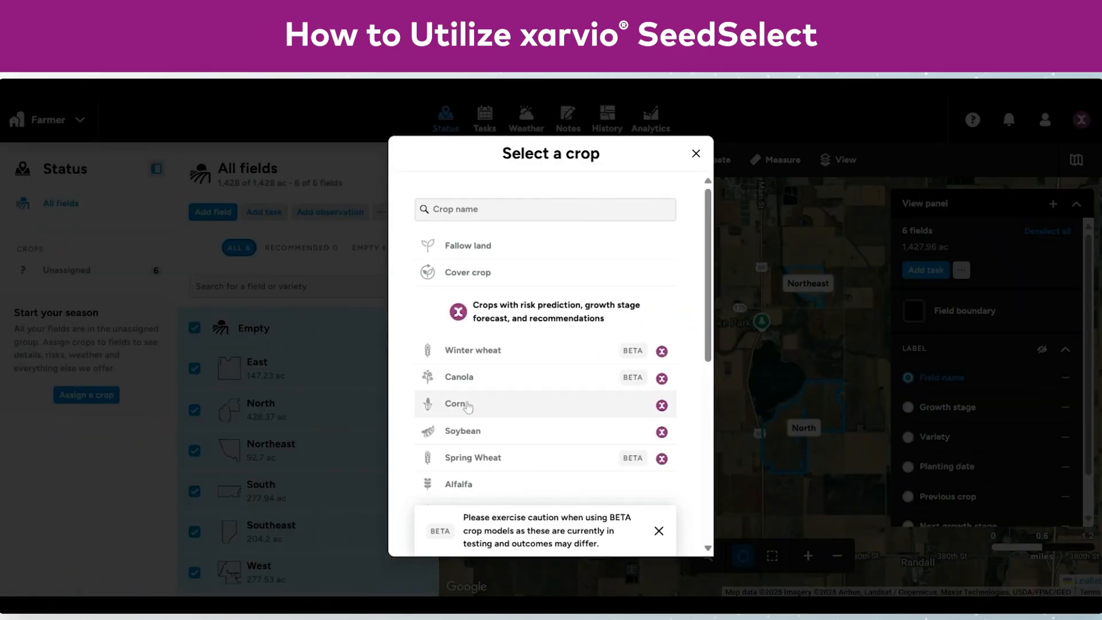
left_click(493, 431)
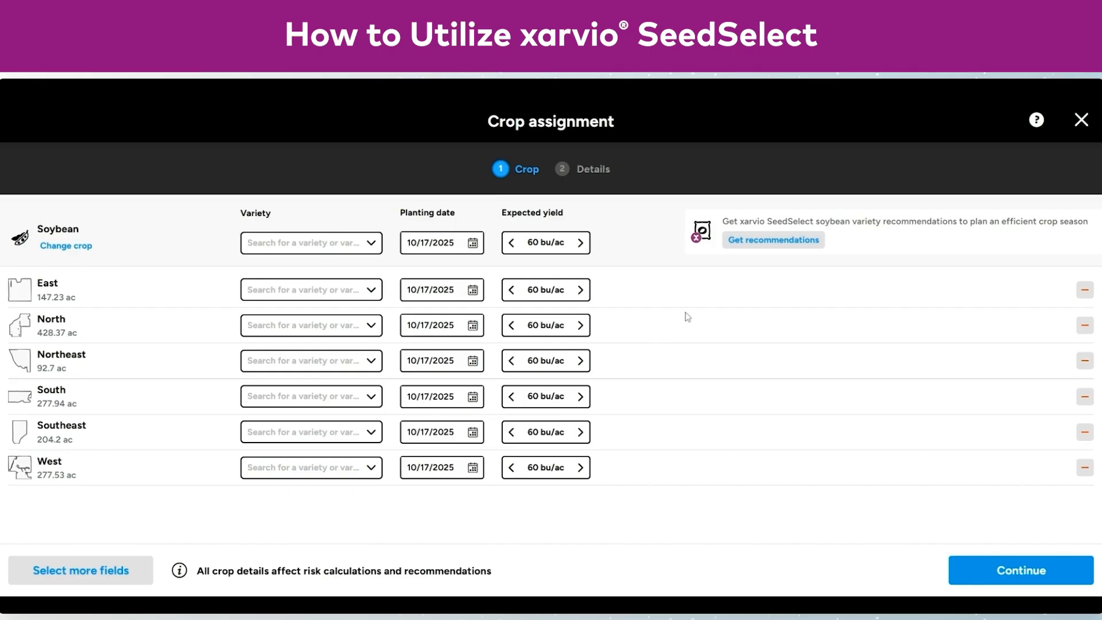
Request SeedSelect variety recommendations for all fields with a relative maturity range of 3.4 to 4.0
left_click(752, 251)
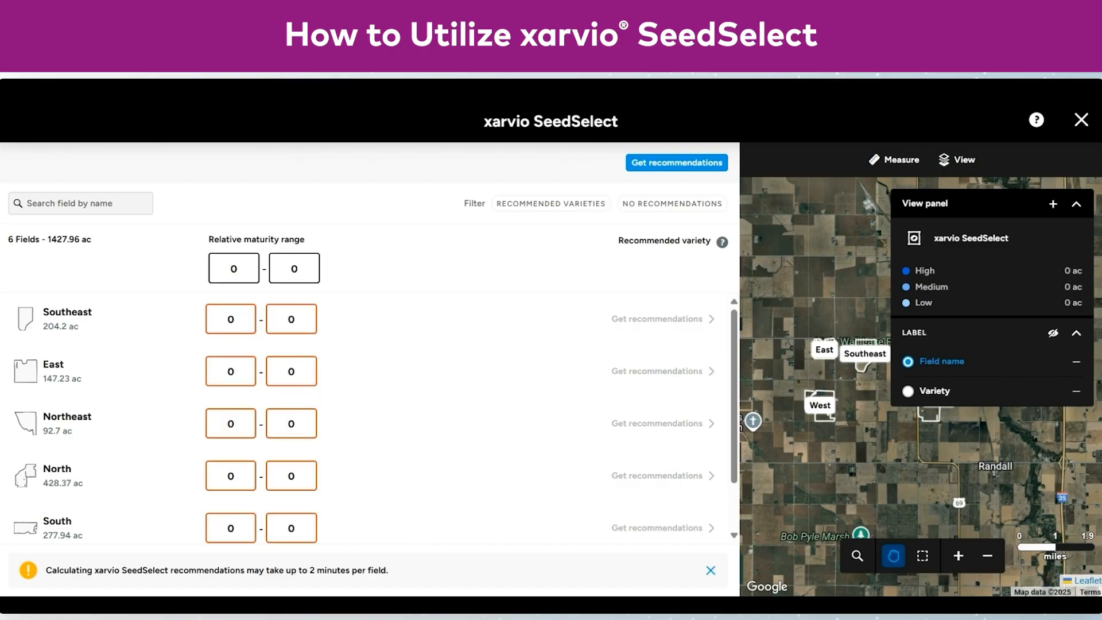
left_click(237, 269)
key("Tab")
key("Tab")
left_click(290, 319)
left_click(238, 268)
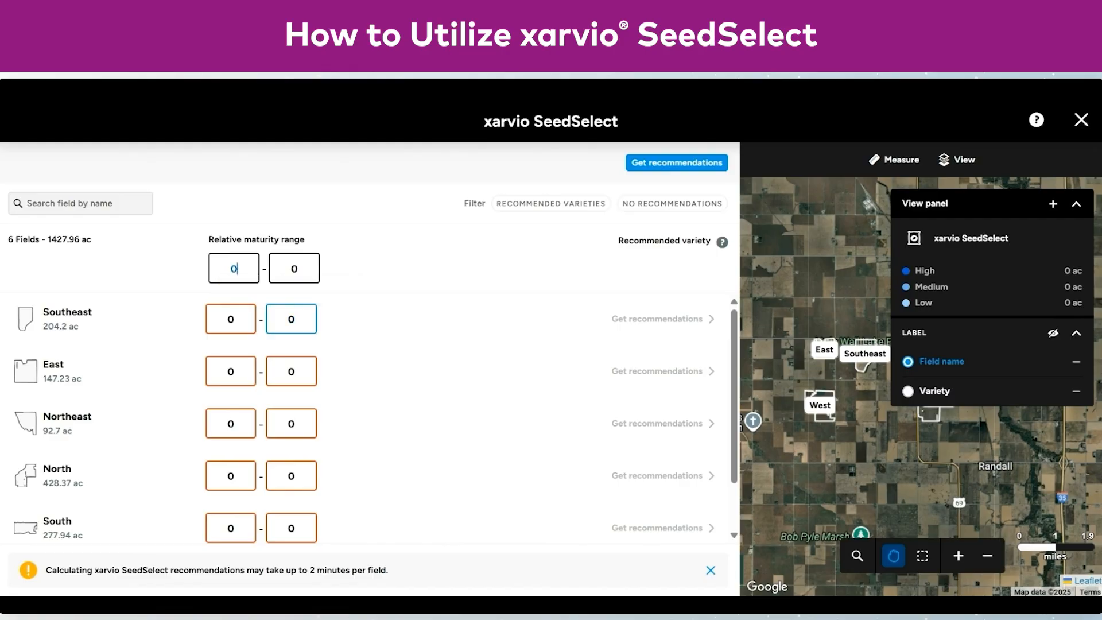
key("BackSpace")
type("3.4")
key("Tab")
type("4.0")
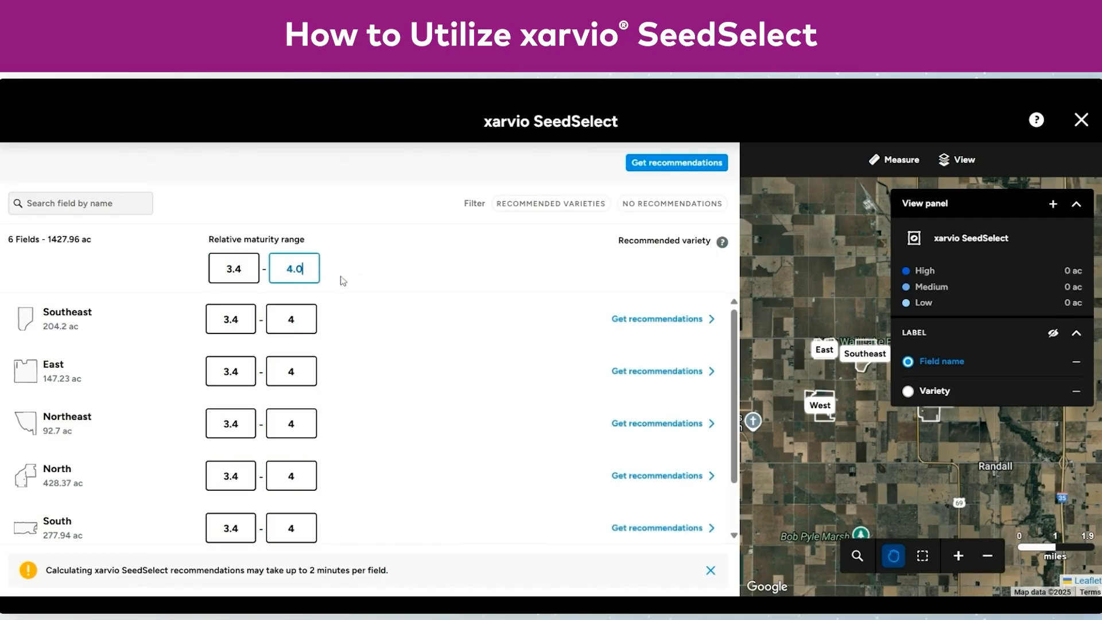
left_click(655, 164)
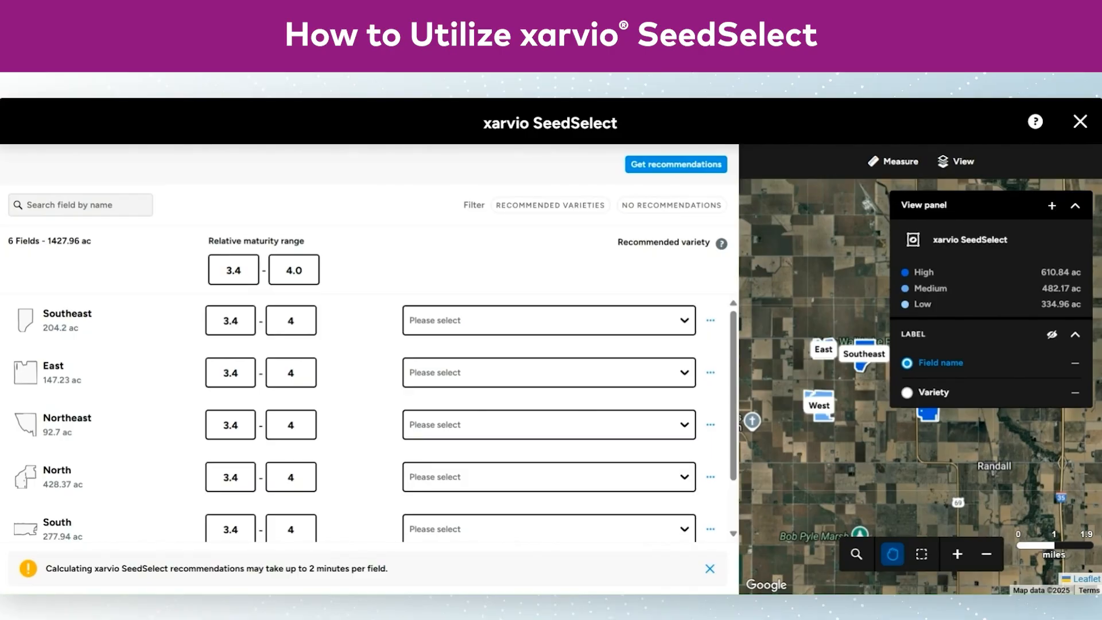
Choose XO 3555E as the recommended variety for the Southeast field
left_click(538, 315)
left_click(537, 315)
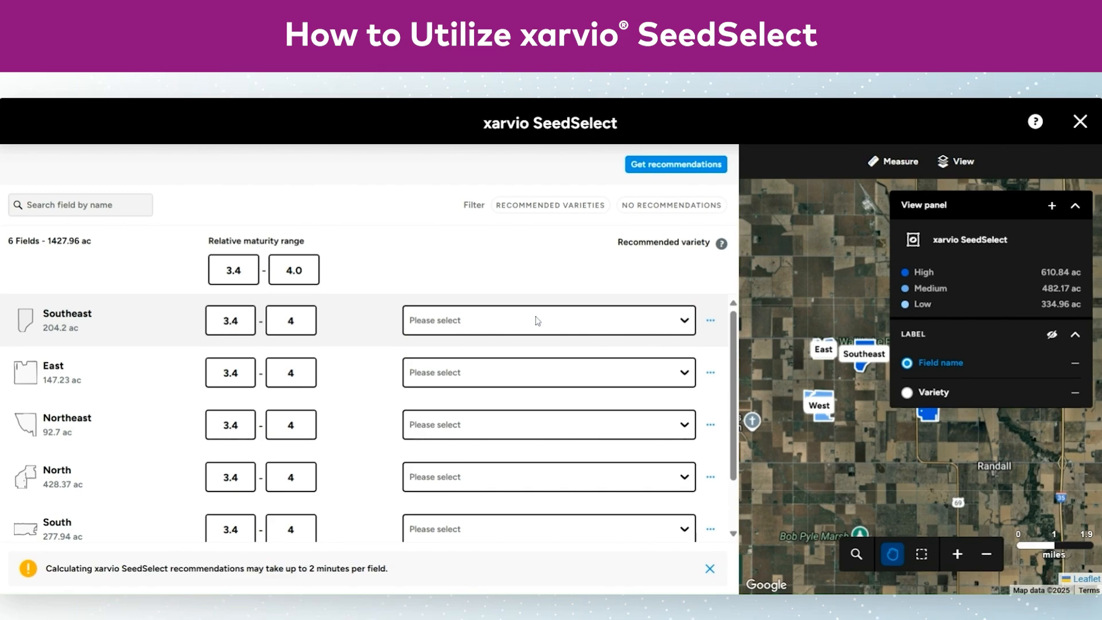
left_click(537, 320)
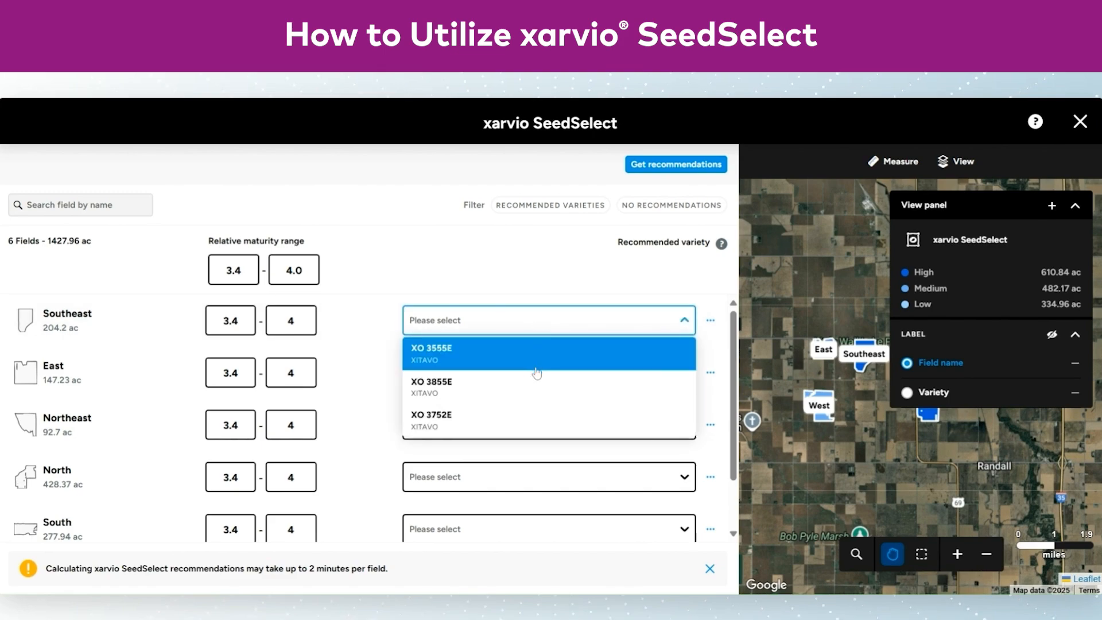
left_click(537, 369)
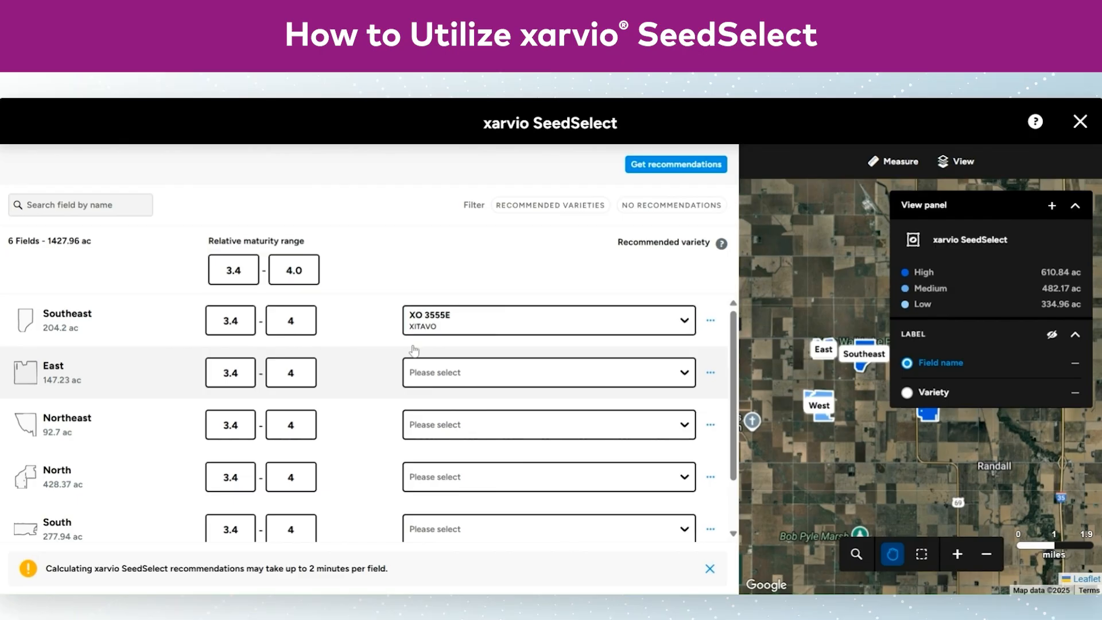
Examine the SeedSelect recommendation zones of the Southeast field on the map
left_click(357, 333)
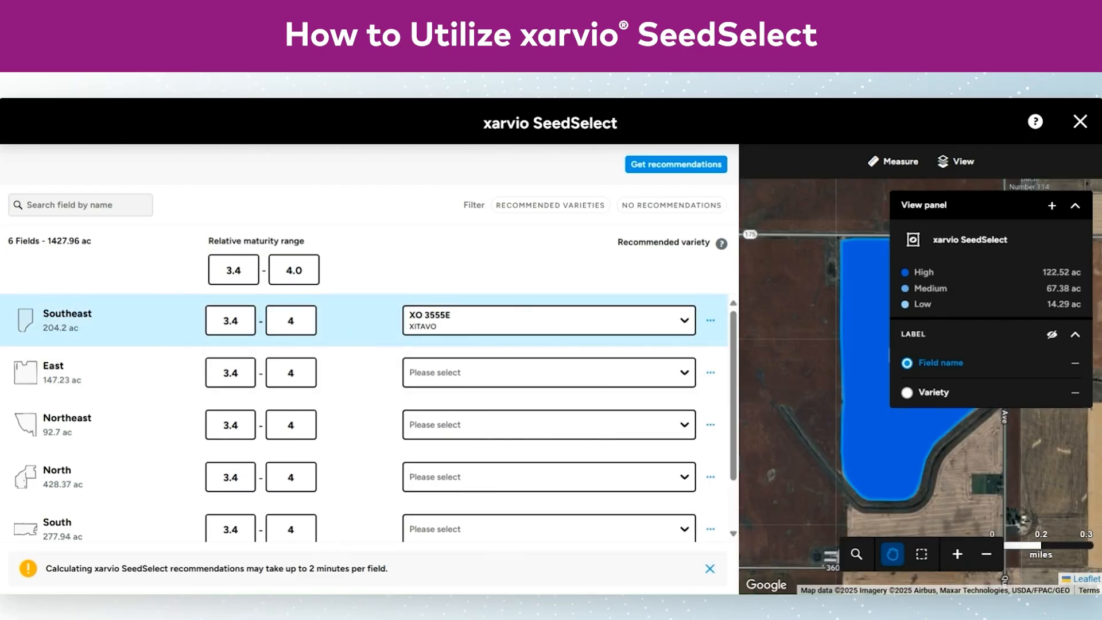
left_click(1075, 205)
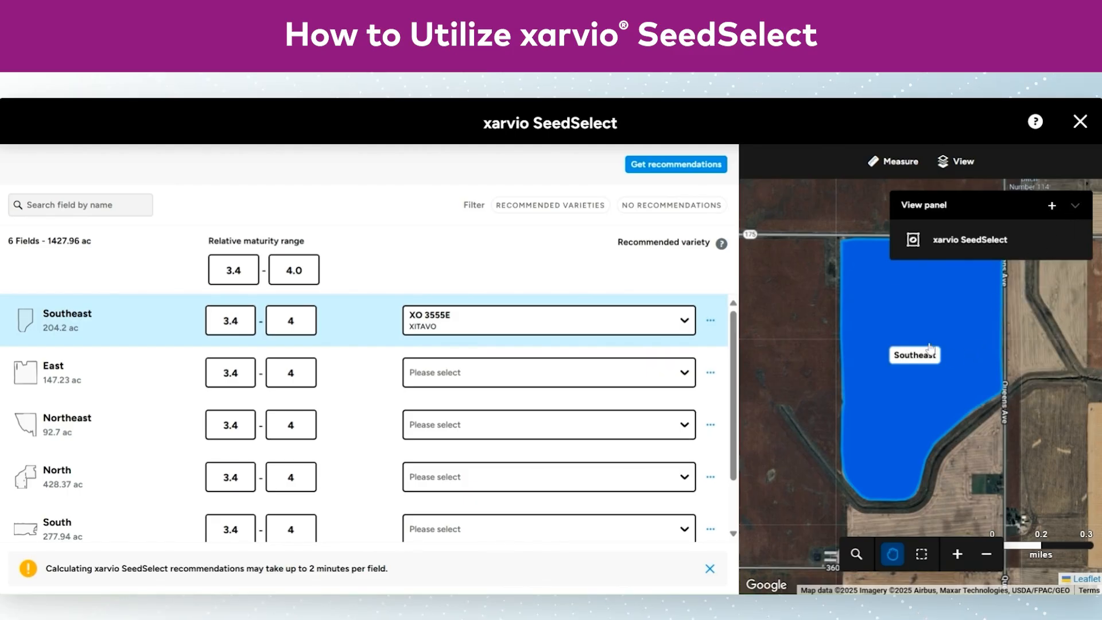
left_click(1075, 203)
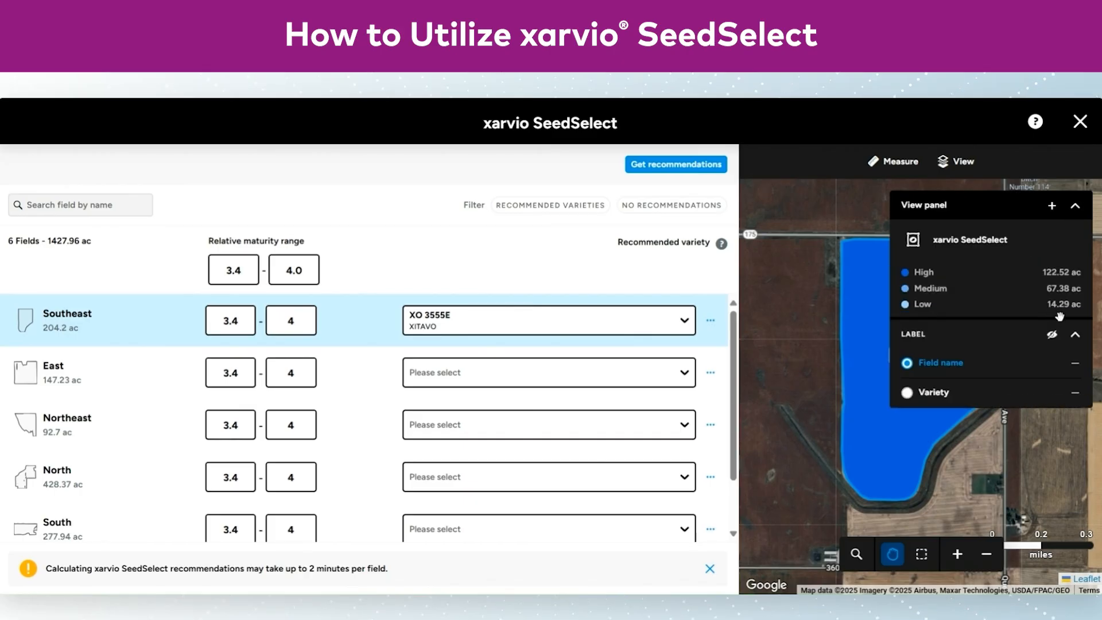
Choose variety XO 3555E for the East and North fields and XO 3752E for the Northeast field
left_click(688, 377)
left_click(671, 404)
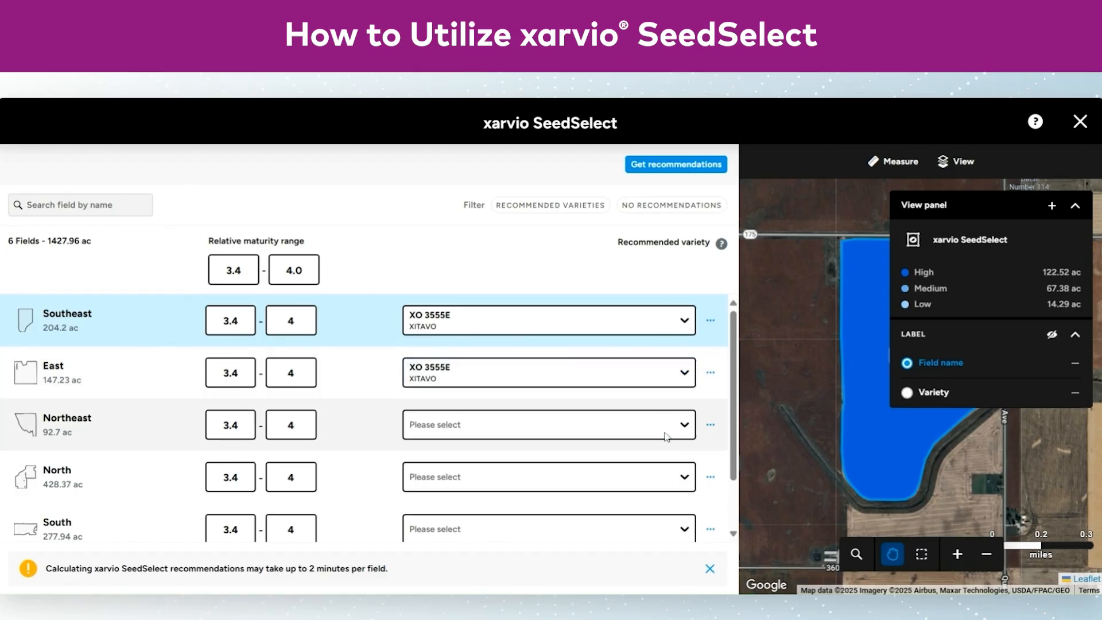
left_click(665, 436)
left_click(666, 456)
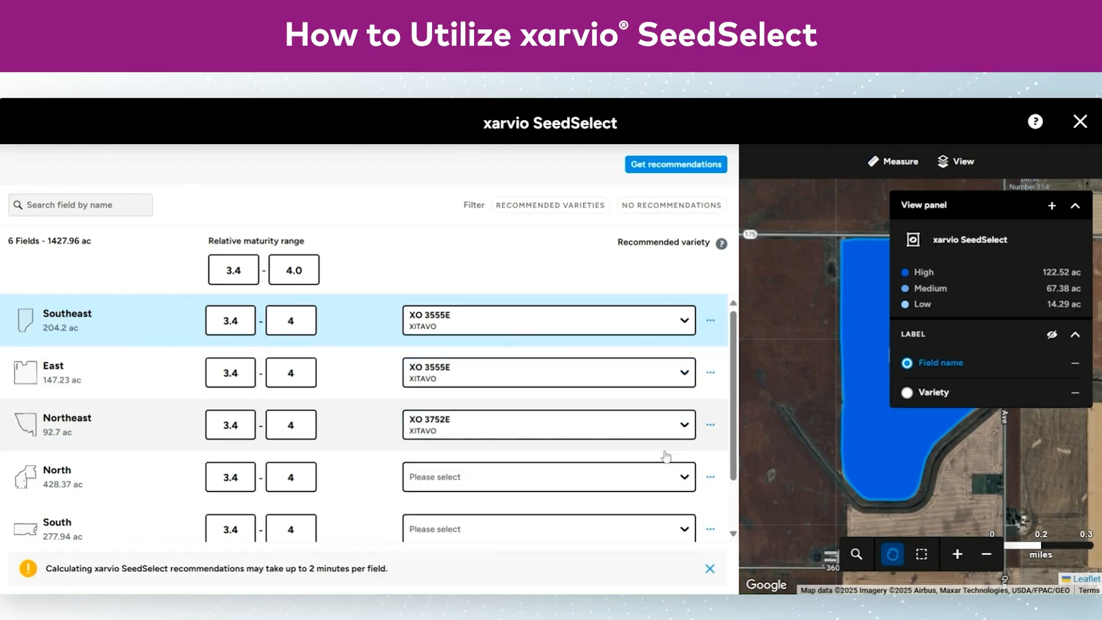
left_click(666, 482)
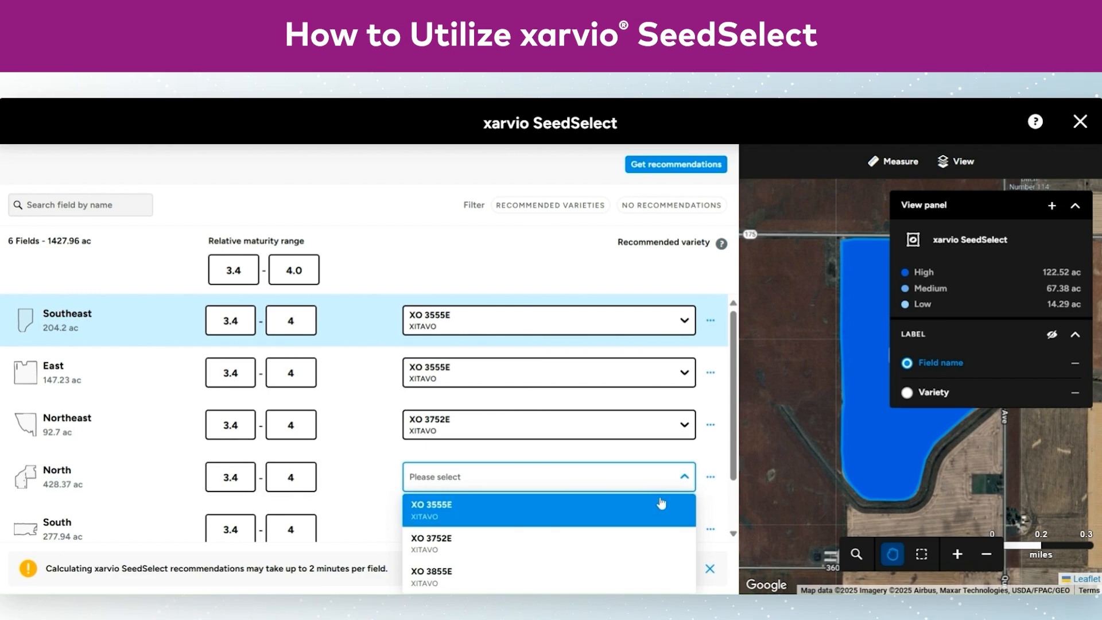
left_click(649, 522)
Choose variety XO 3555E for the South and West fields, and return to the crop assignment
left_click(648, 528)
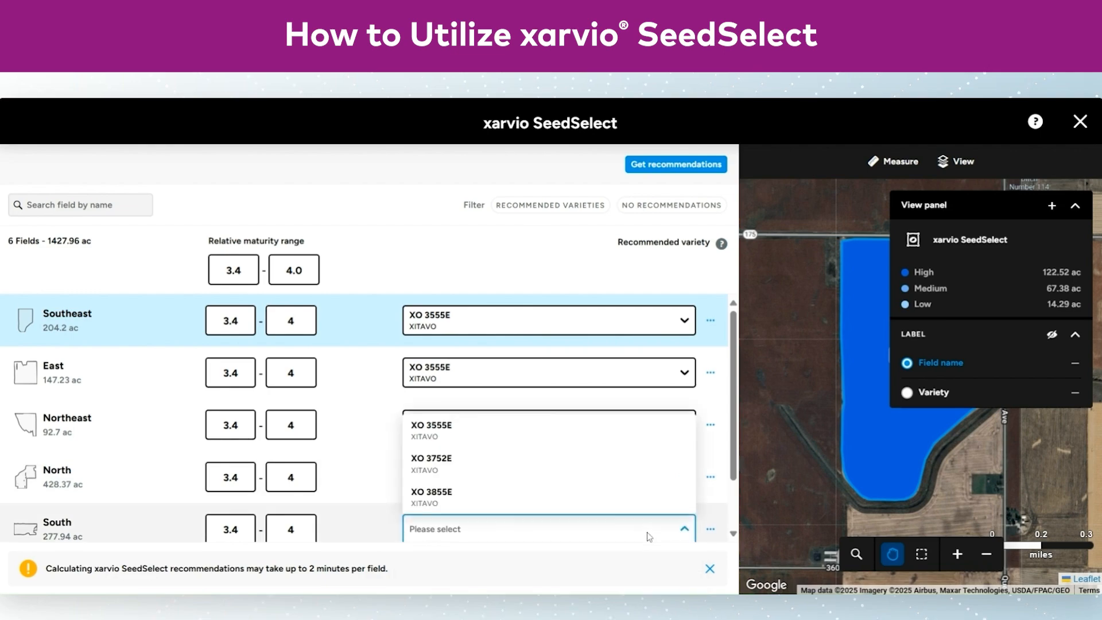
left_click(595, 441)
scroll(596, 433, "down", 1)
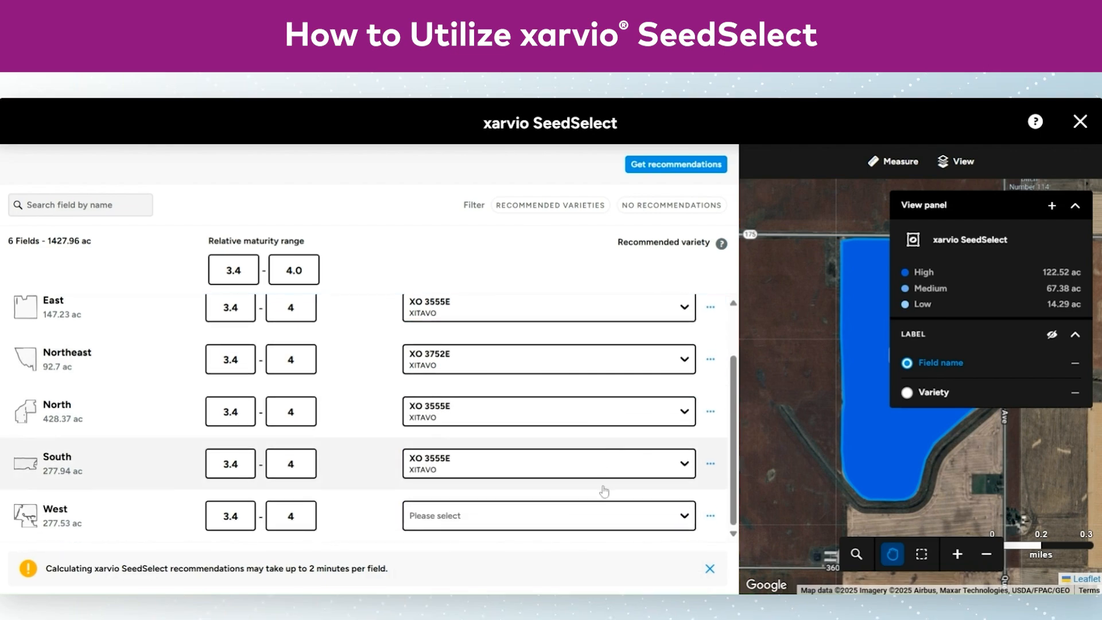
left_click(610, 512)
left_click(583, 429)
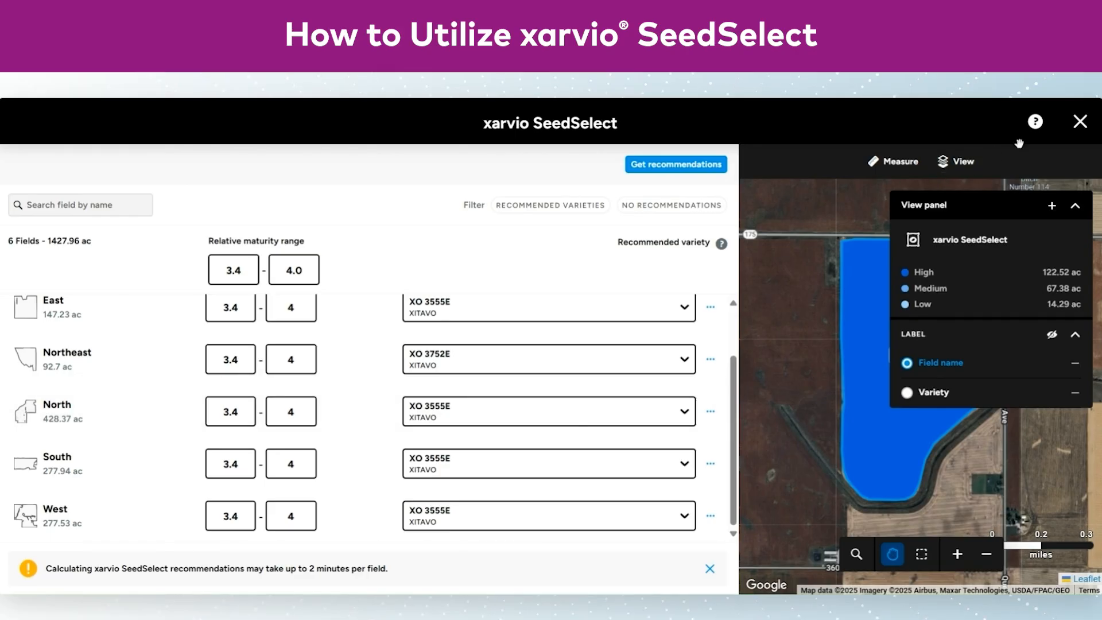
left_click(1081, 125)
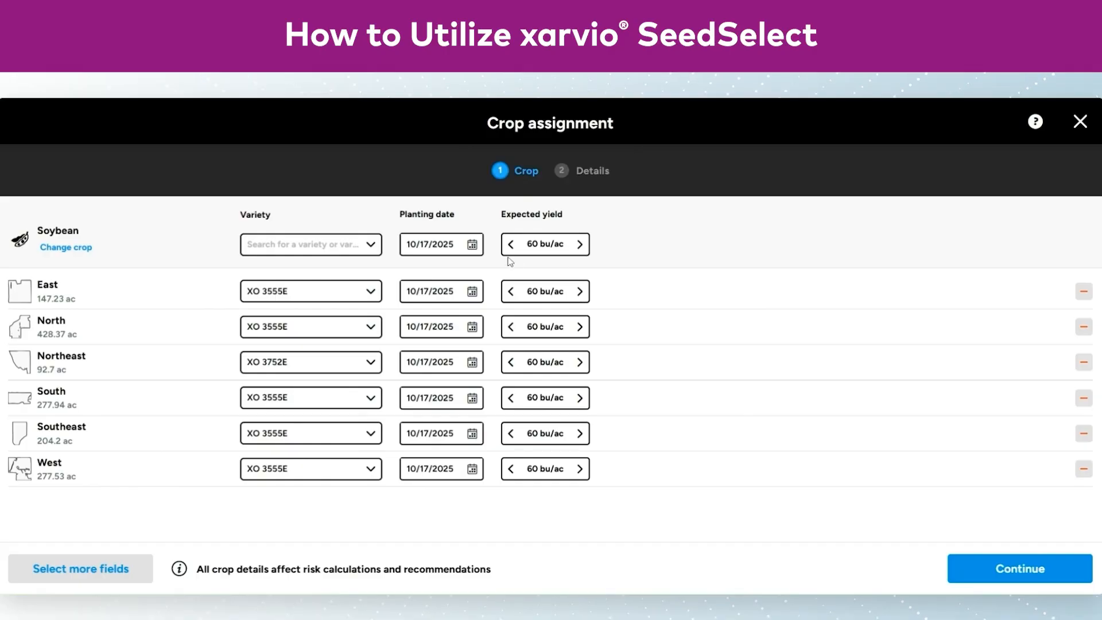
Set the planting date to 08/01/2025 and the expected yield to 70 bu/ac for all soybean fields
left_click(474, 245)
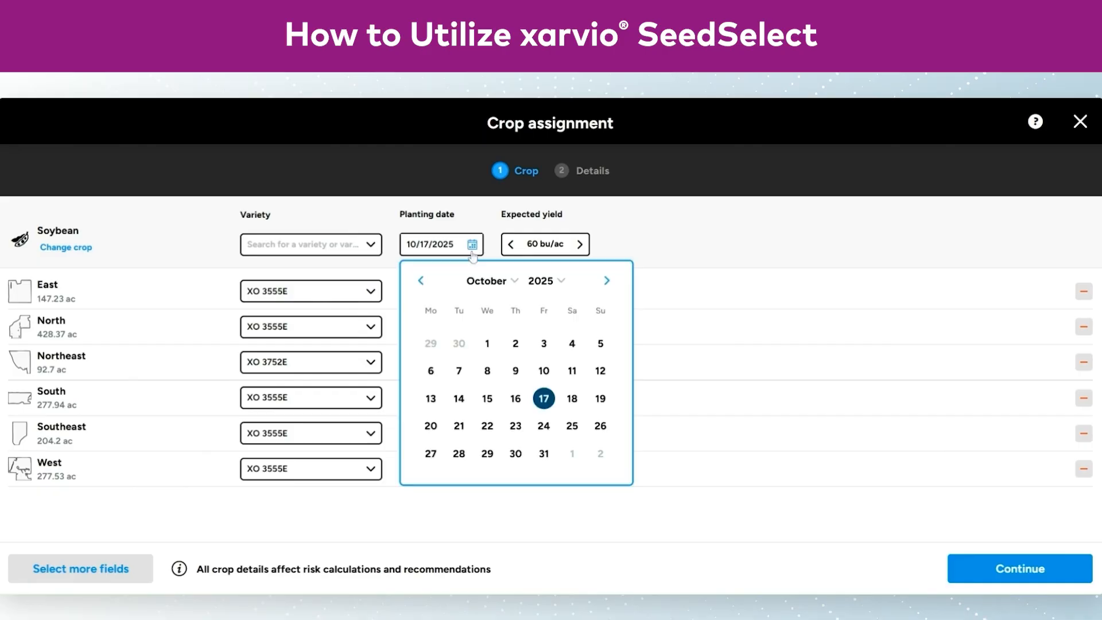
left_click(421, 281)
left_click(420, 282)
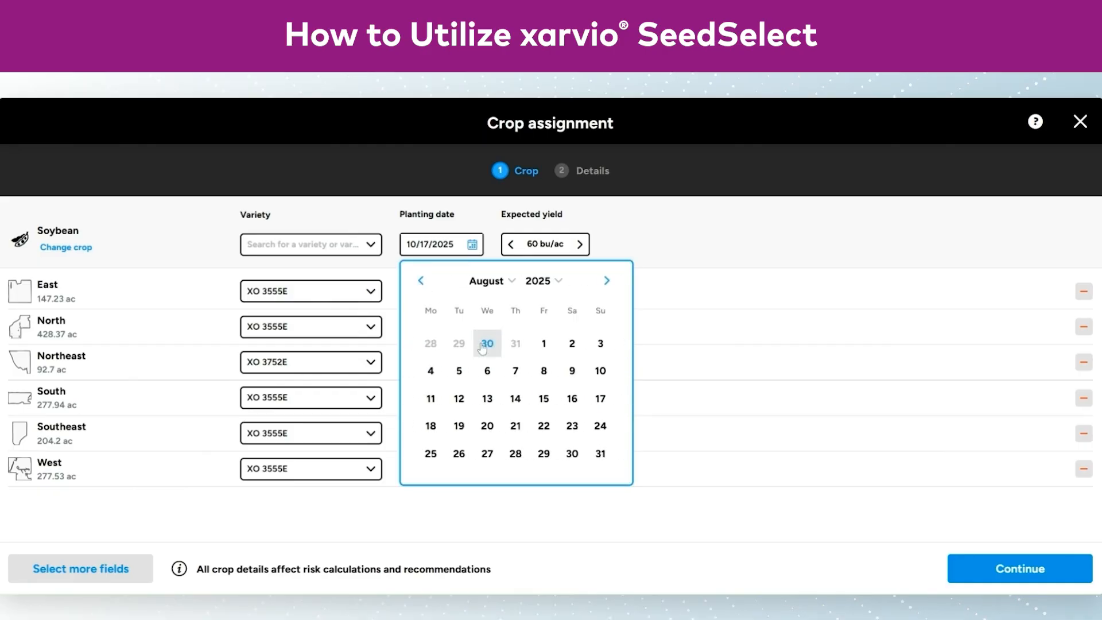
left_click(544, 343)
left_click(580, 244)
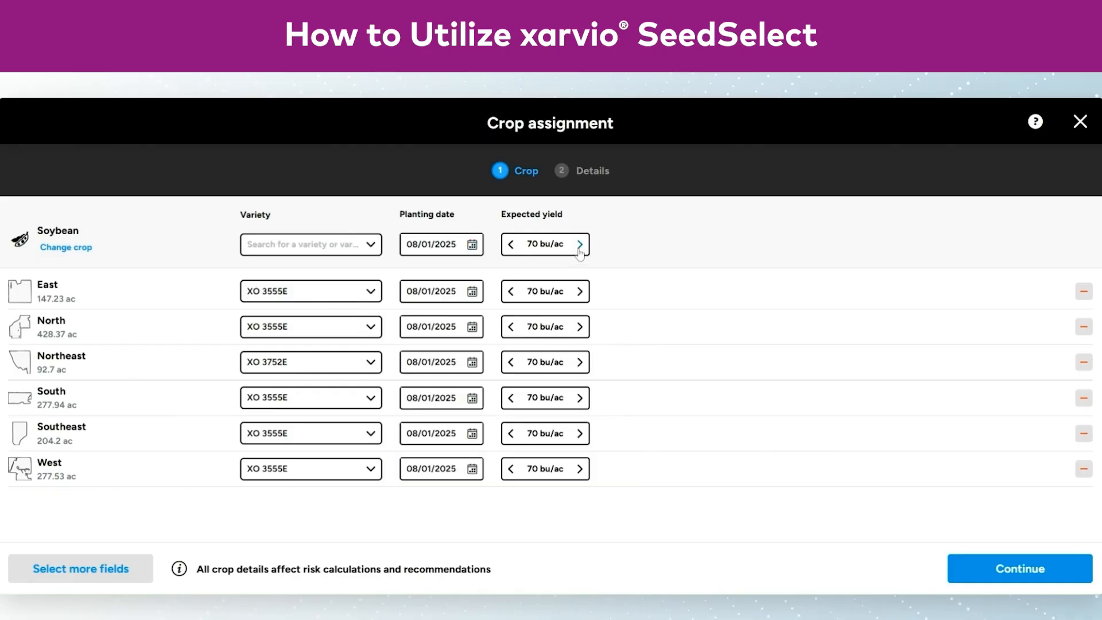
Set the tillage system to Min-till for all fields in the crop details and save the assignment
left_click(983, 574)
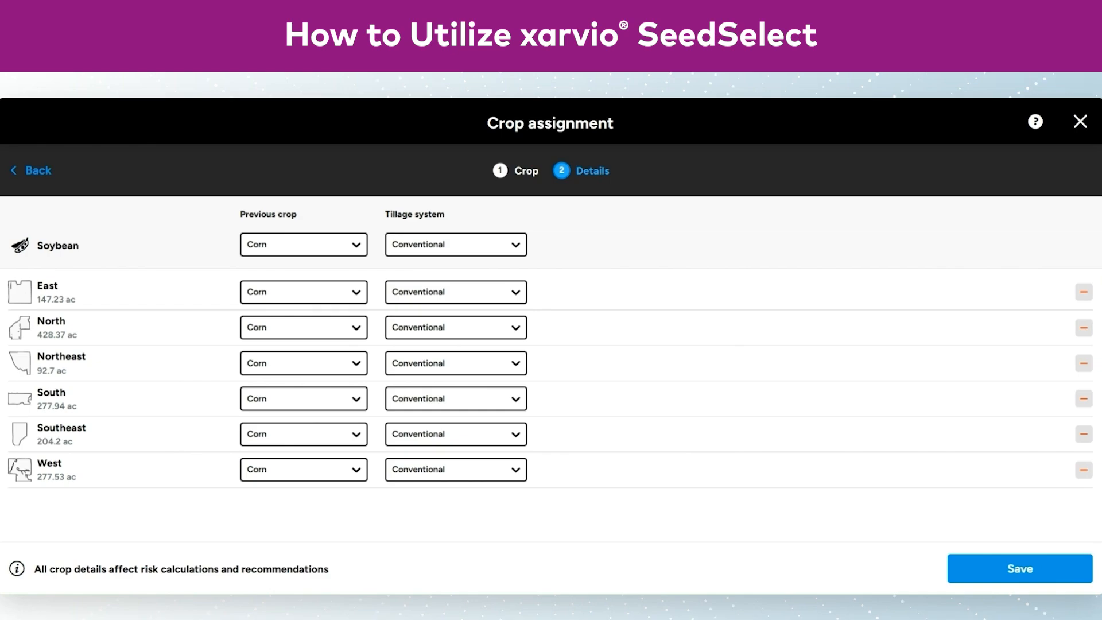
left_click(512, 244)
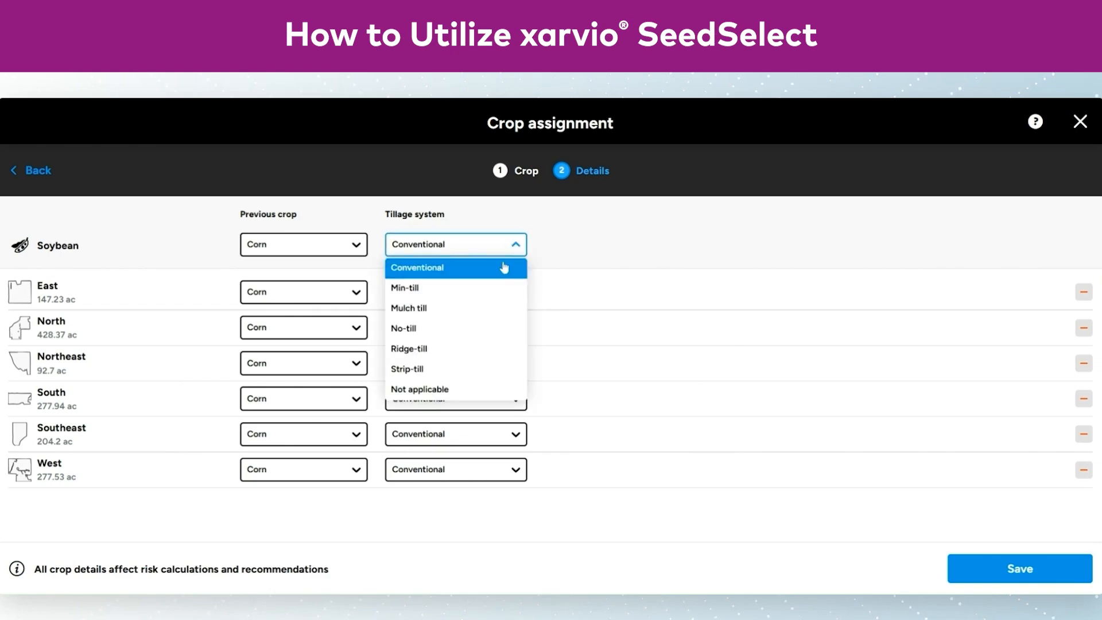
left_click(504, 289)
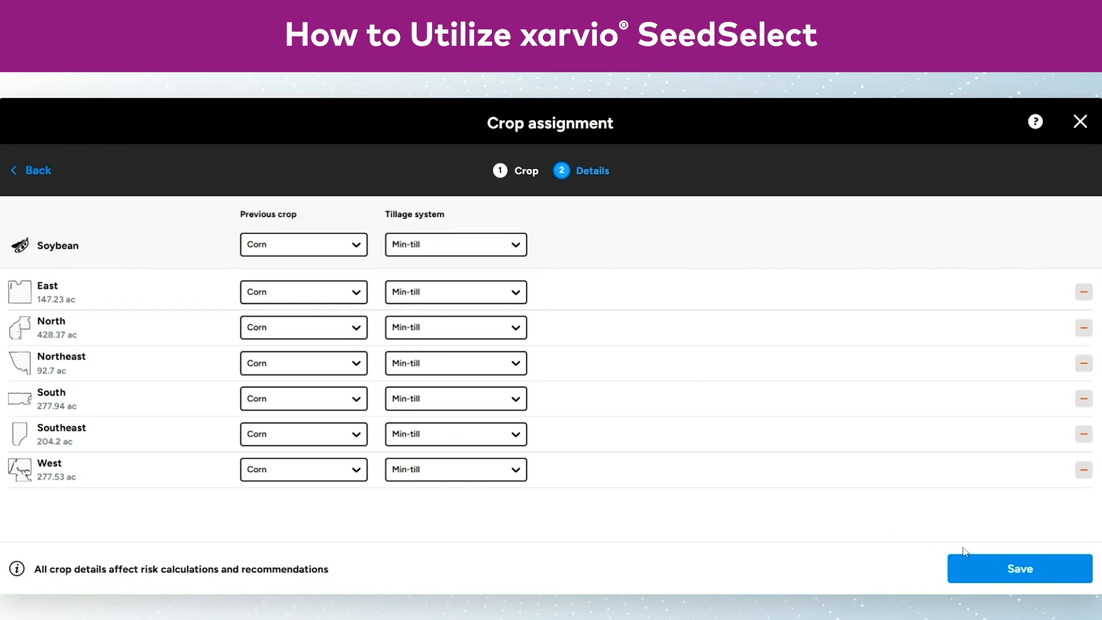
left_click(992, 569)
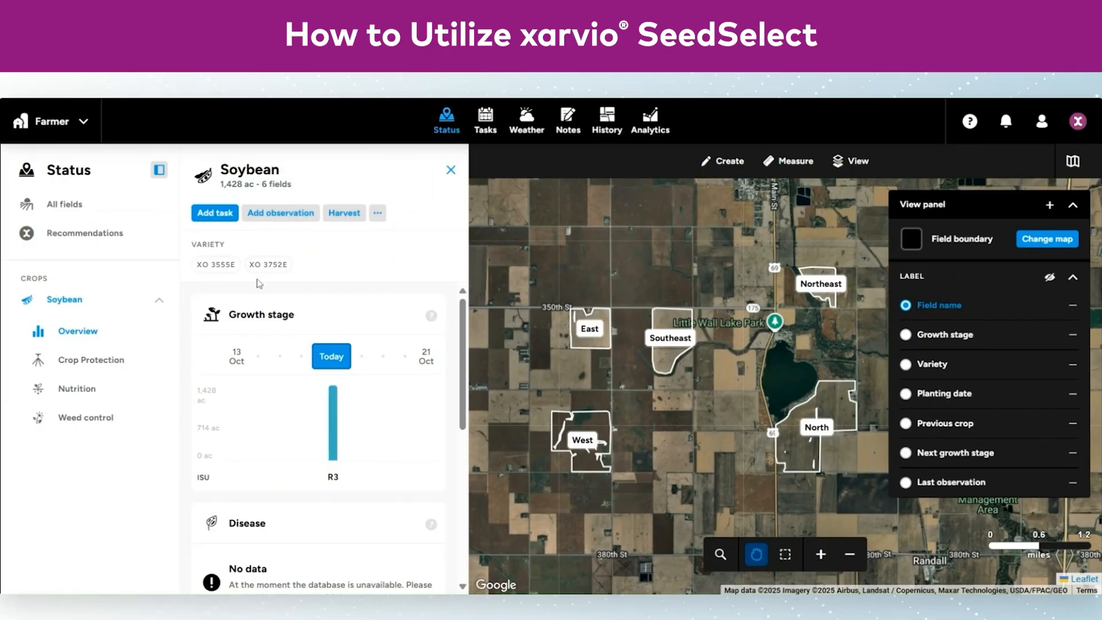
Start a seeding task from the all-fields overview for the East and North soybean fields
left_click(117, 208)
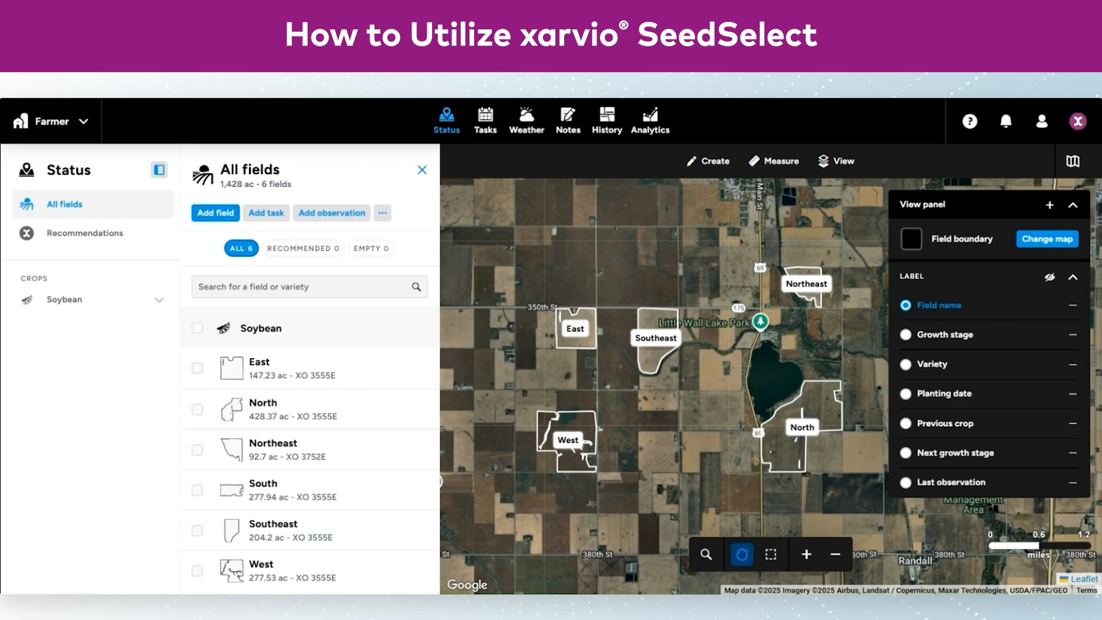
left_click(265, 213)
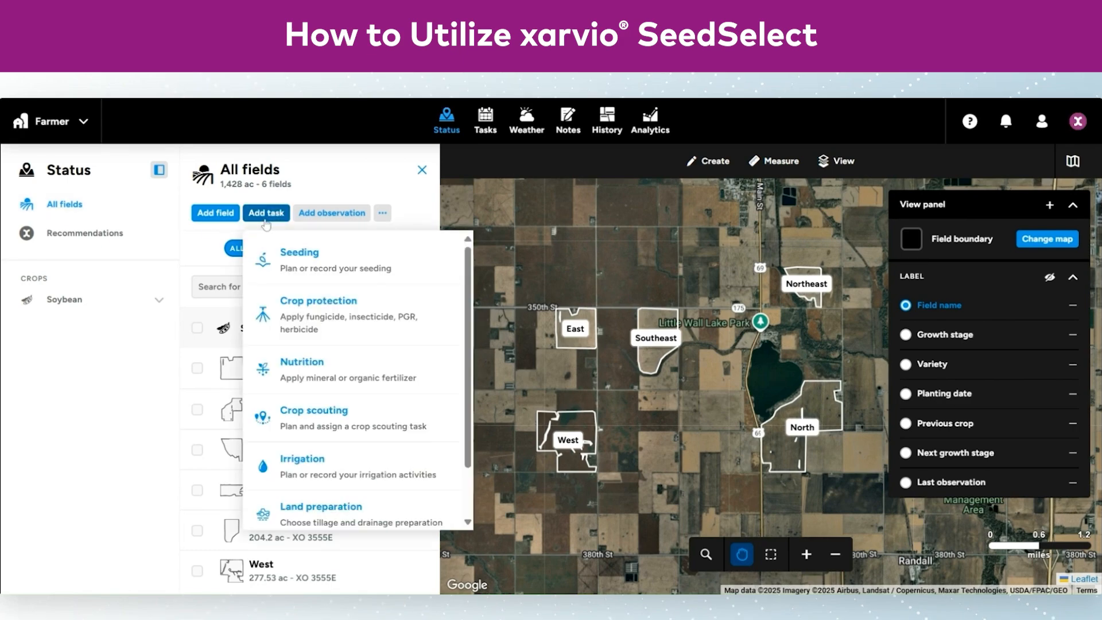
left_click(346, 264)
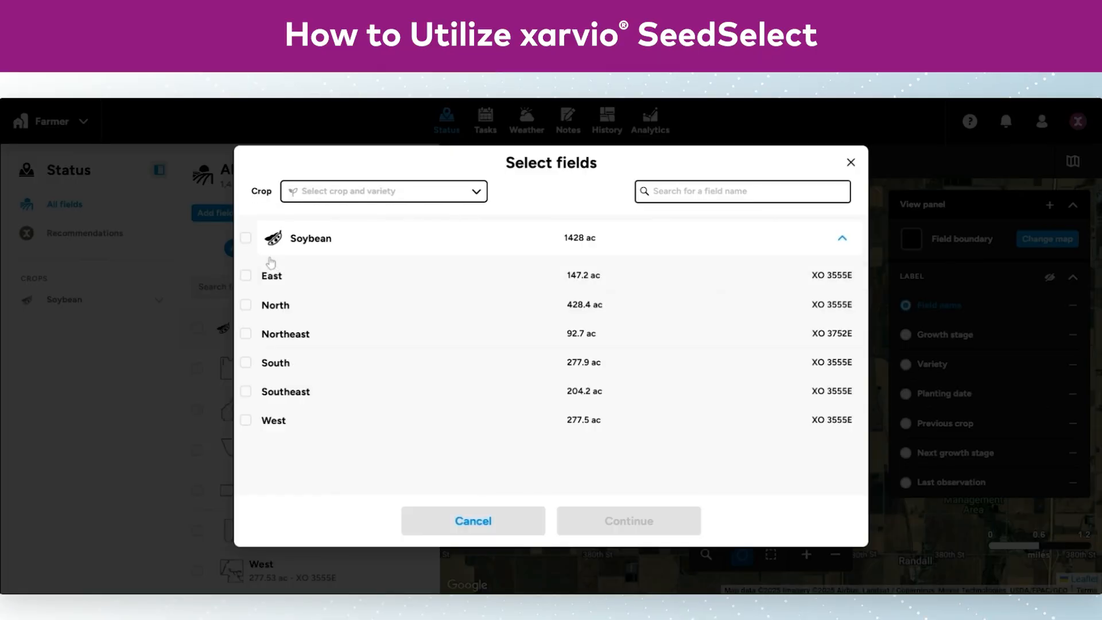
left_click(246, 239)
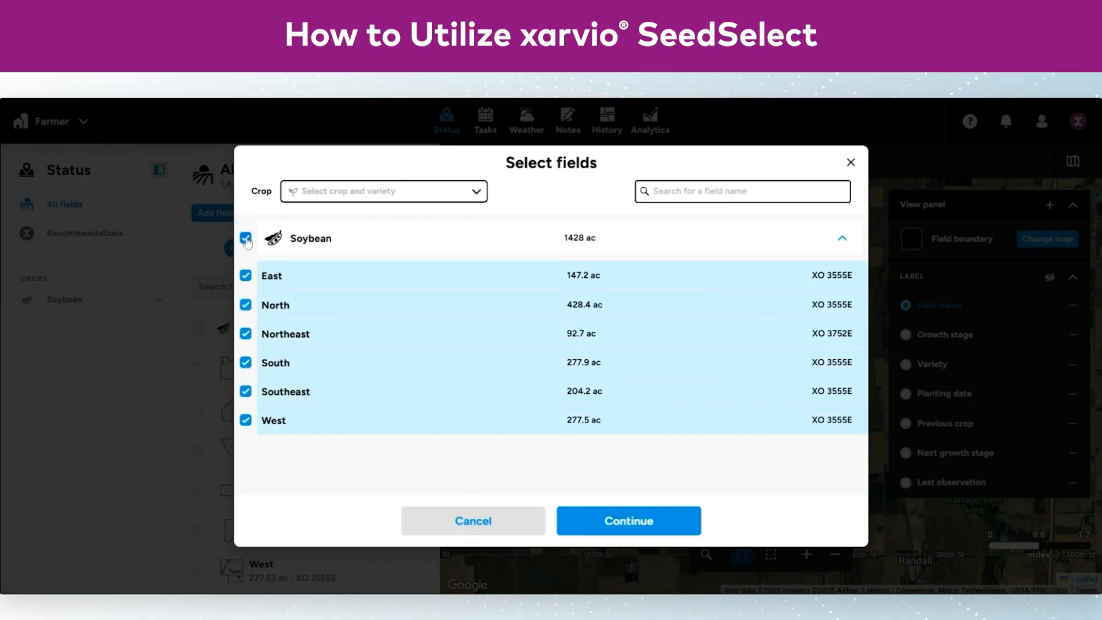
left_click(245, 239)
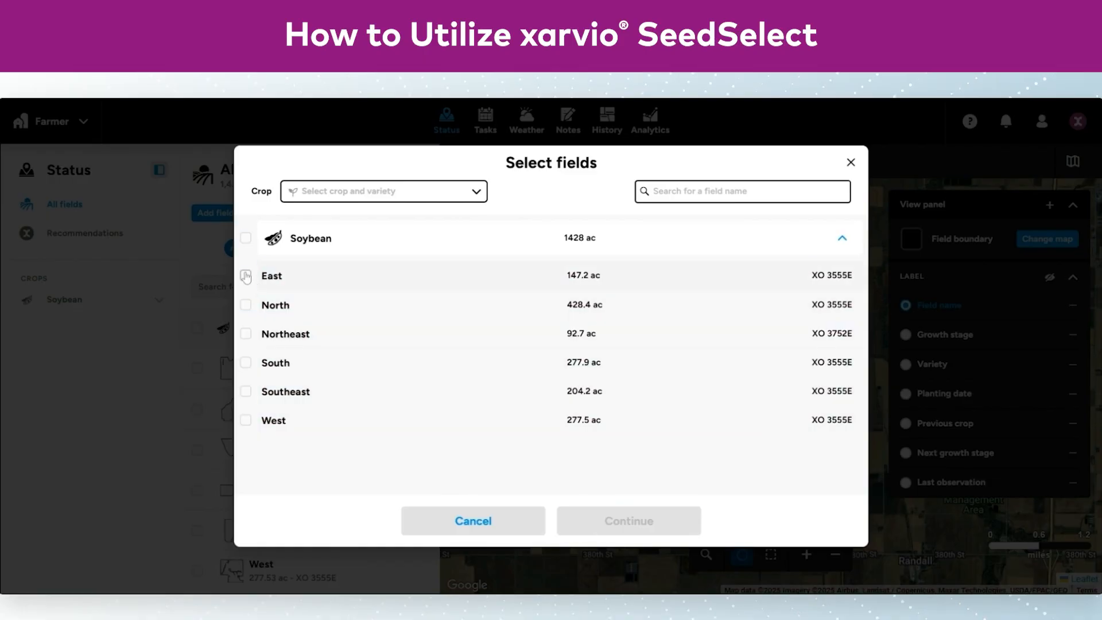
left_click(245, 276)
left_click(246, 306)
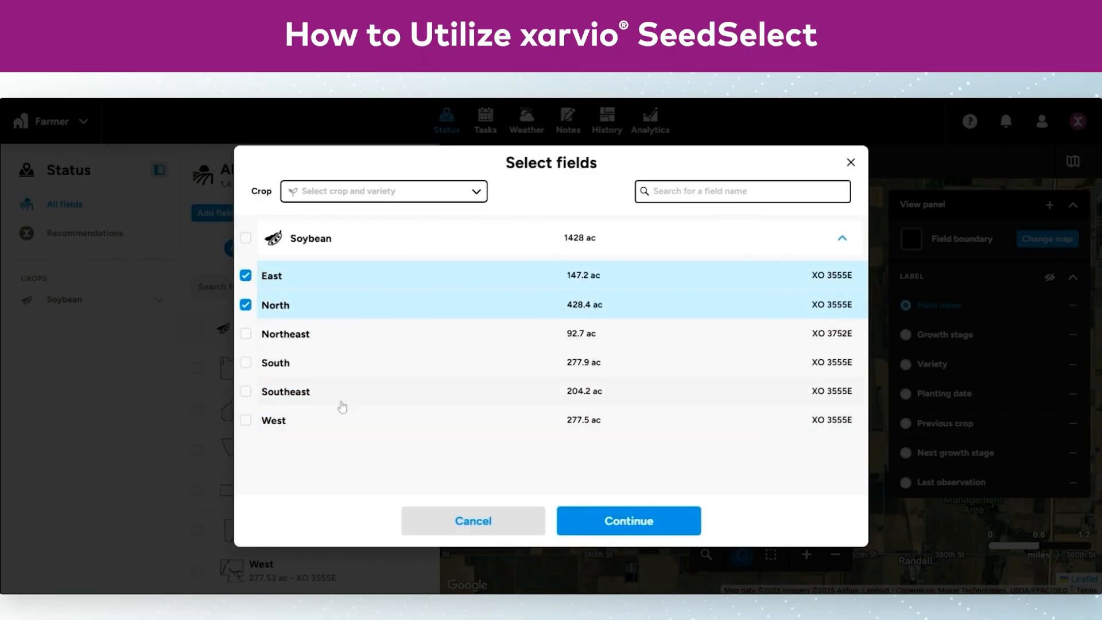
left_click(662, 532)
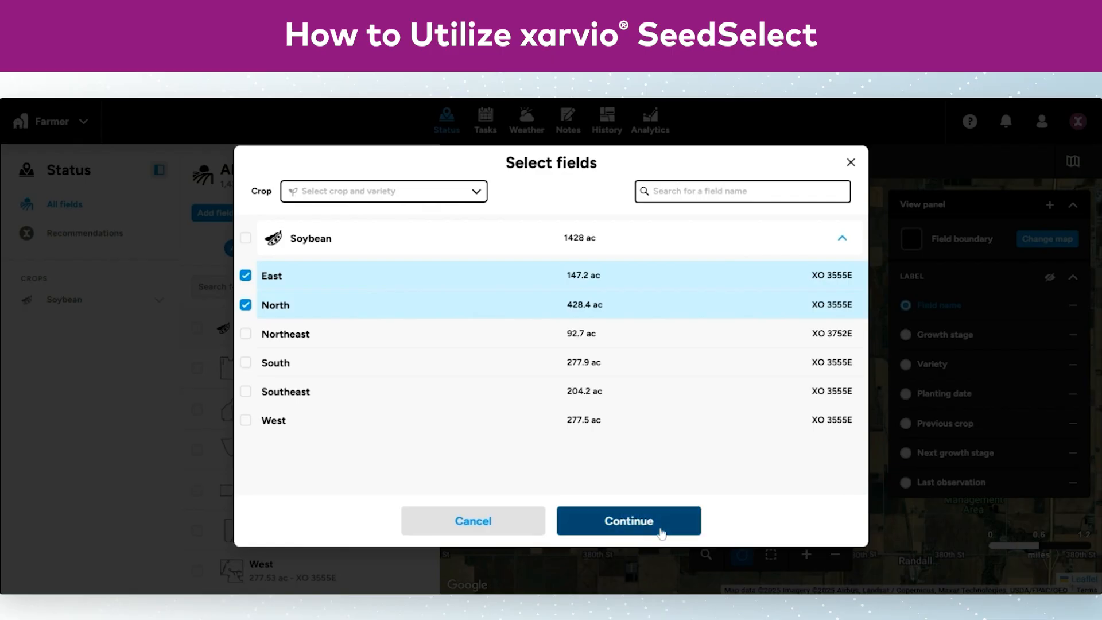